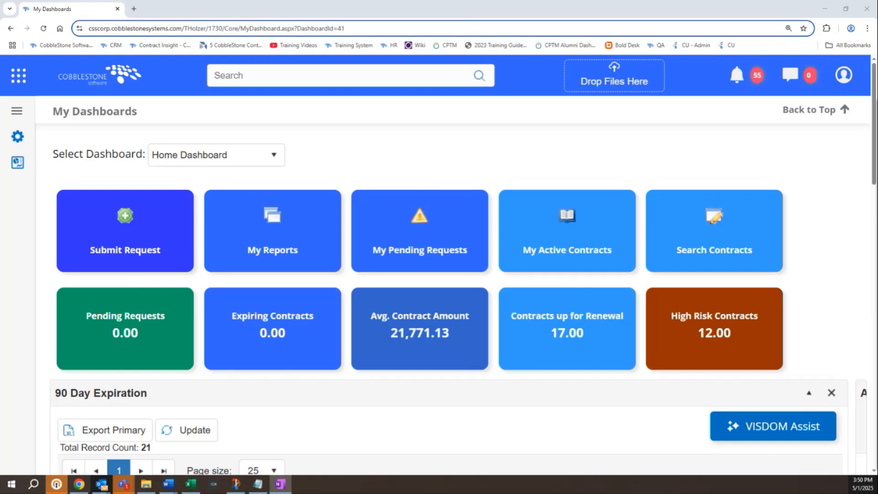
Start a new contract record of the type Consulting Agreement.
{"action": "left_click", "coordinate": [19, 76]}
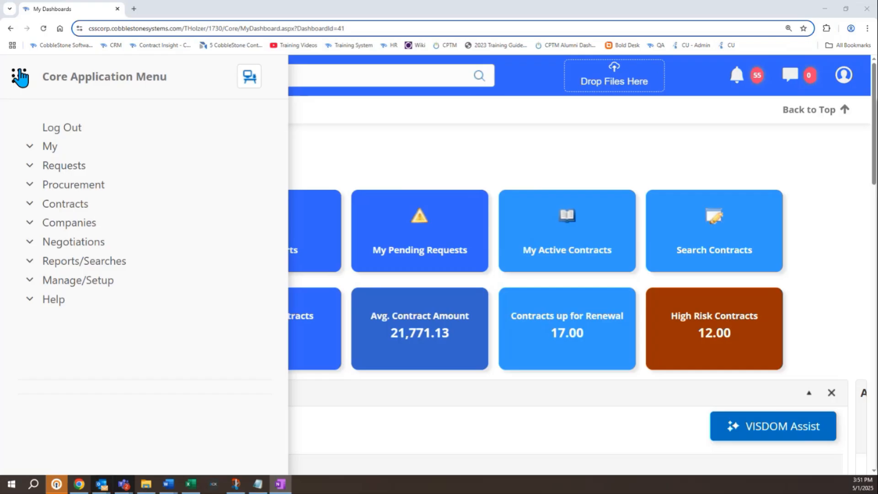
{"action": "left_click", "coordinate": [78, 211]}
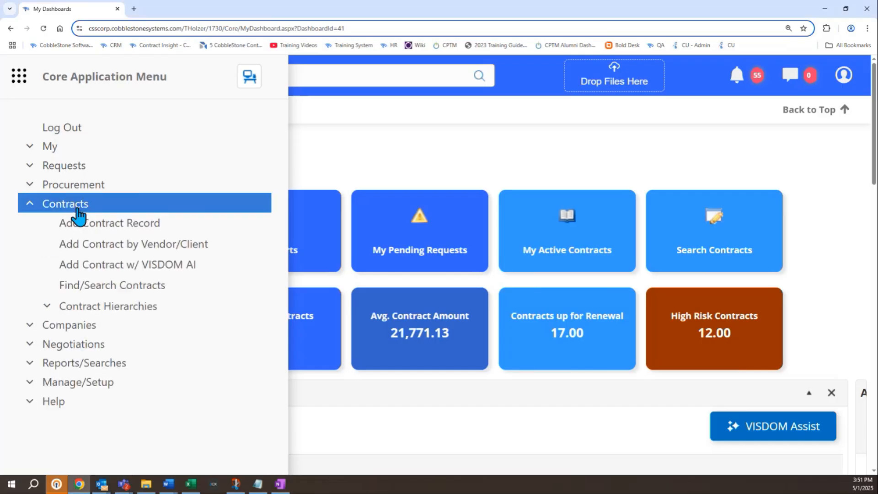
{"action": "left_click", "coordinate": [86, 232]}
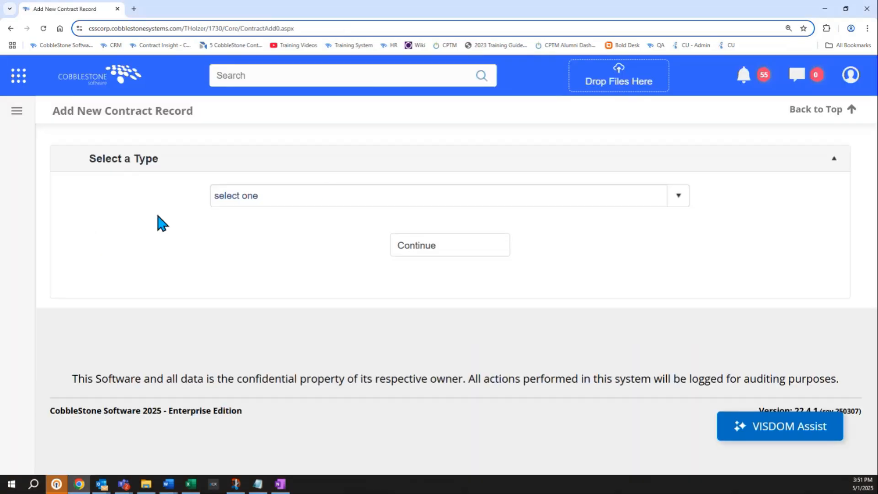
{"action": "left_click", "coordinate": [329, 192]}
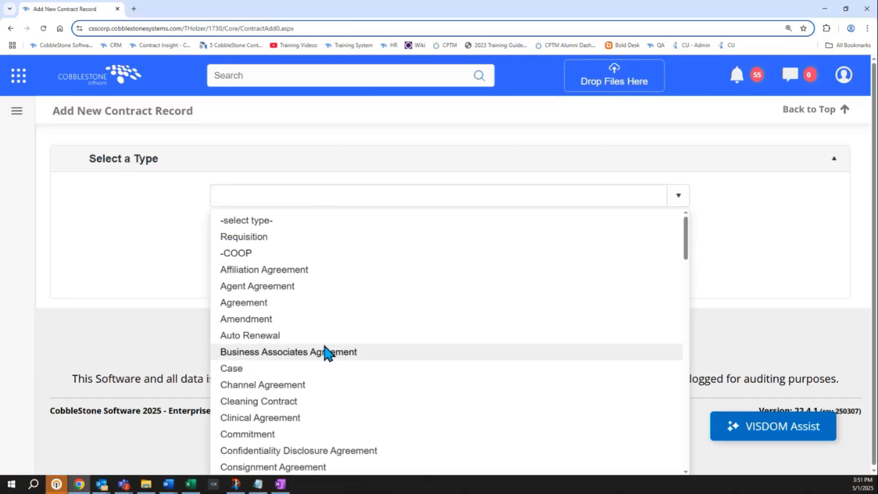
{"action": "scroll", "coordinate": [325, 353], "scroll_direction": "down", "scroll_amount": 1}
{"action": "left_click", "coordinate": [315, 458]}
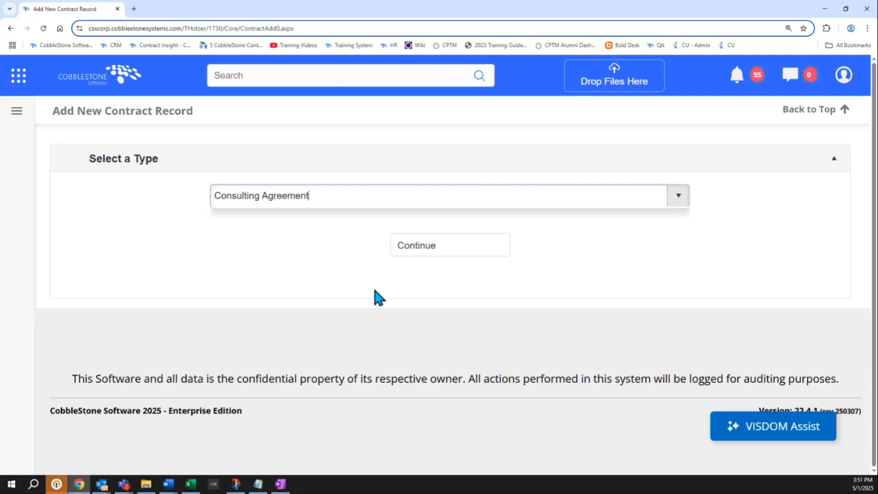
{"action": "left_click", "coordinate": [415, 249]}
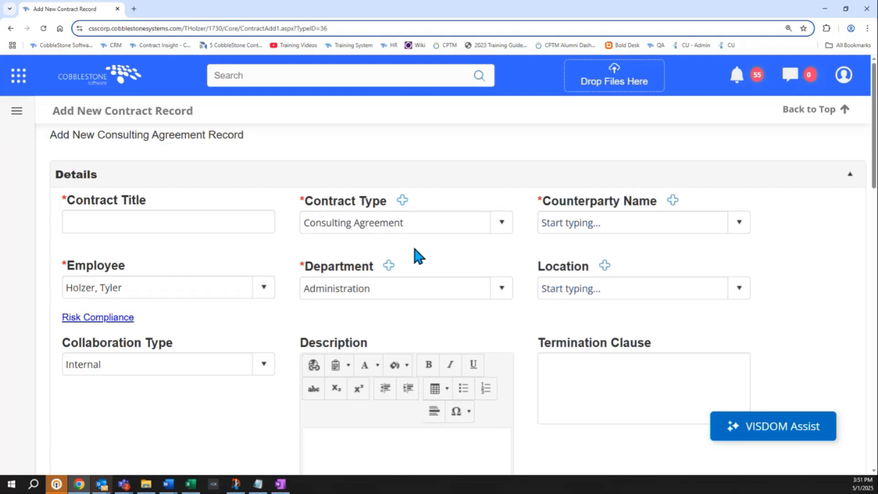
Examine the available Status options in the record info of the new contract form.
{"action": "scroll", "coordinate": [416, 246], "scroll_direction": "down", "scroll_amount": 10}
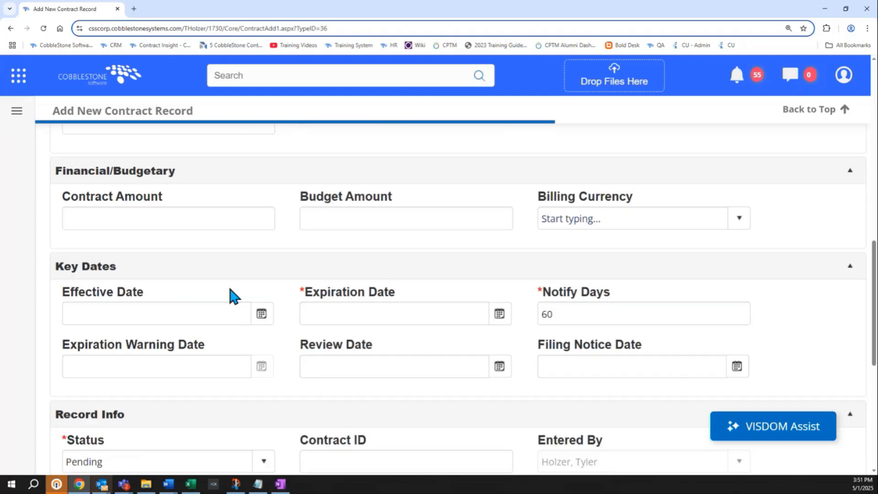
{"action": "scroll", "coordinate": [233, 297], "scroll_direction": "down", "scroll_amount": 3}
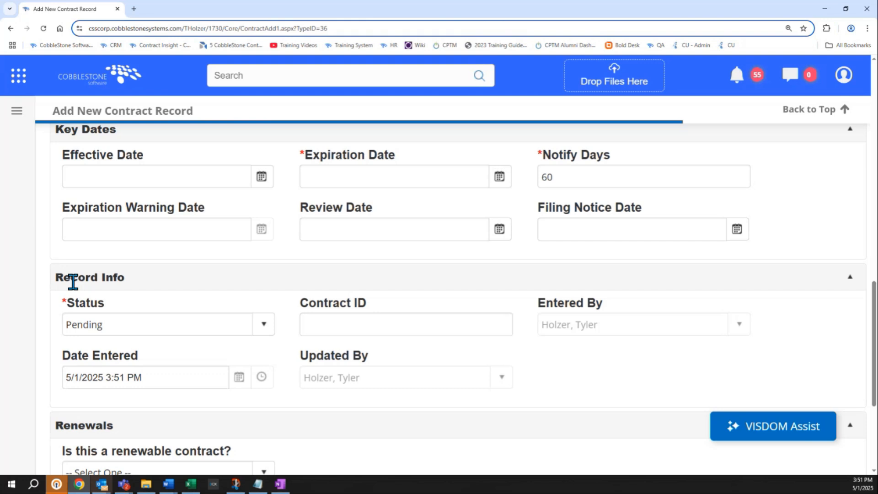
{"action": "left_click", "coordinate": [103, 309]}
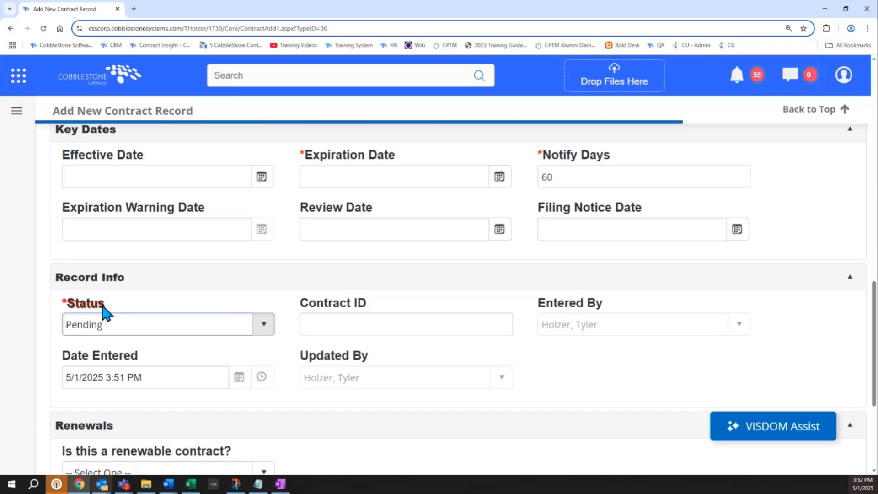
{"action": "left_click", "coordinate": [101, 323]}
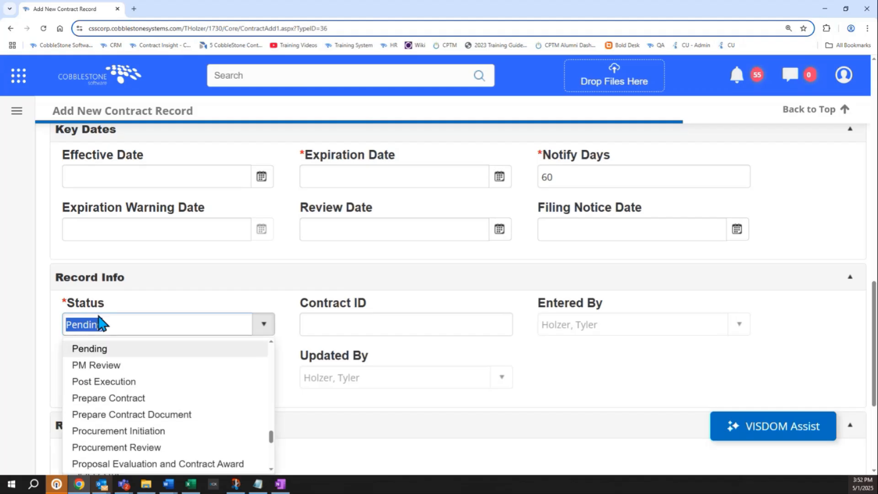
{"action": "left_click", "coordinate": [126, 286]}
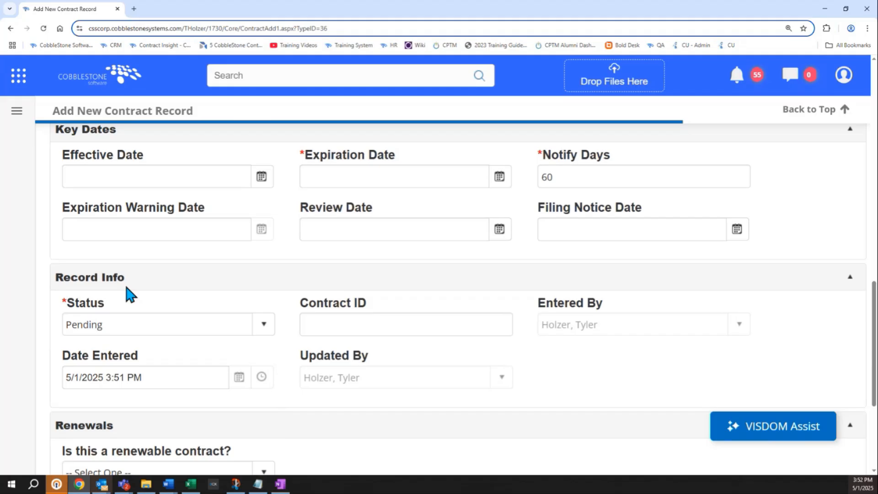
Set the contract's department to Customer Service.
{"action": "scroll", "coordinate": [124, 283], "scroll_direction": "up", "scroll_amount": 15}
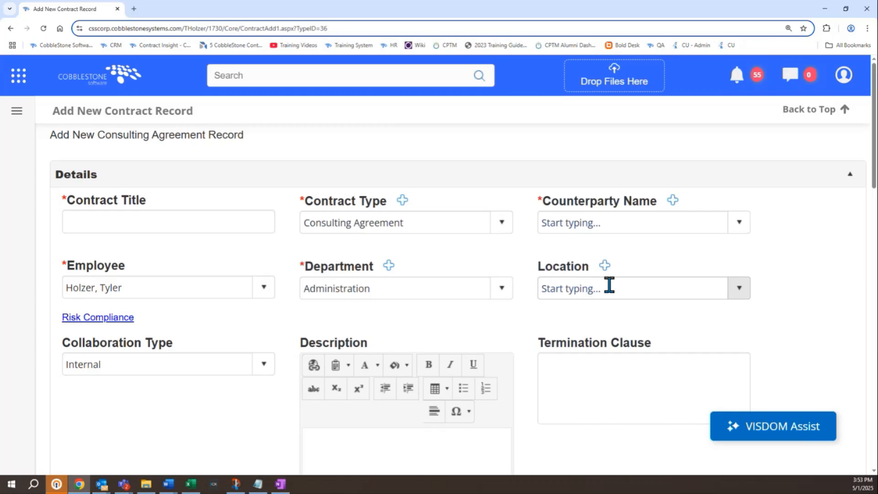
{"action": "left_click", "coordinate": [462, 287]}
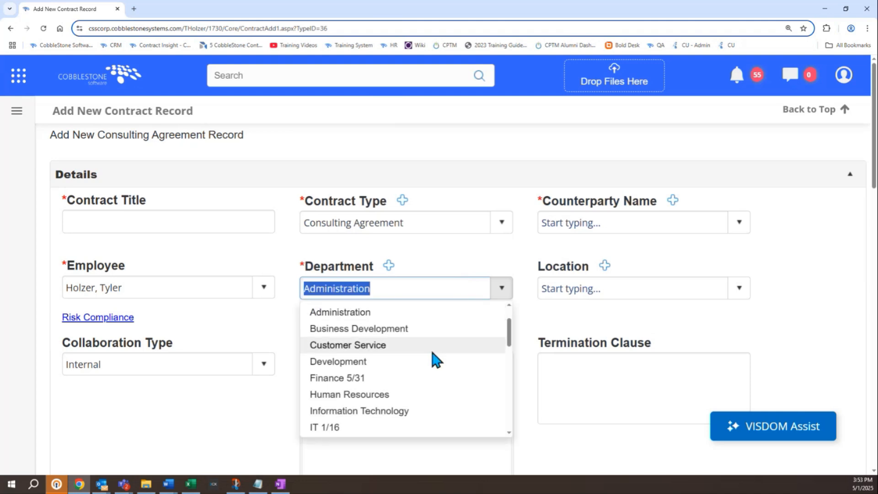
{"action": "left_click", "coordinate": [391, 346]}
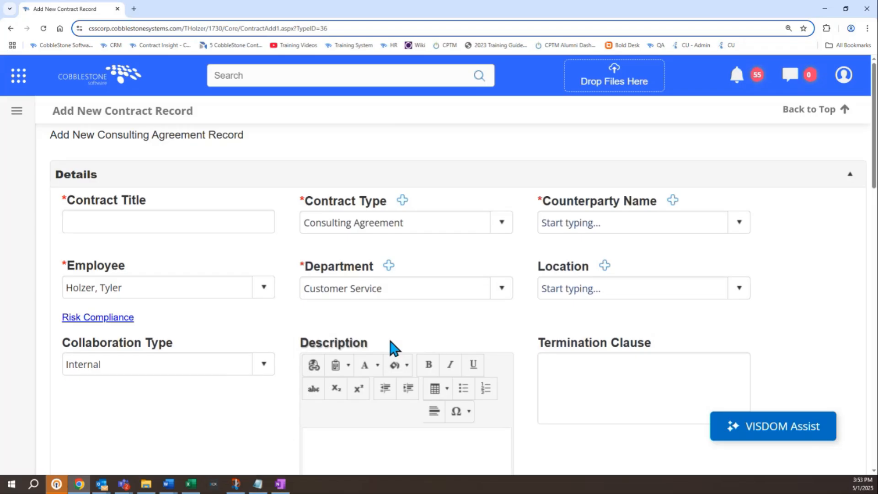
{"action": "scroll", "coordinate": [391, 342], "scroll_direction": "down", "scroll_amount": 8}
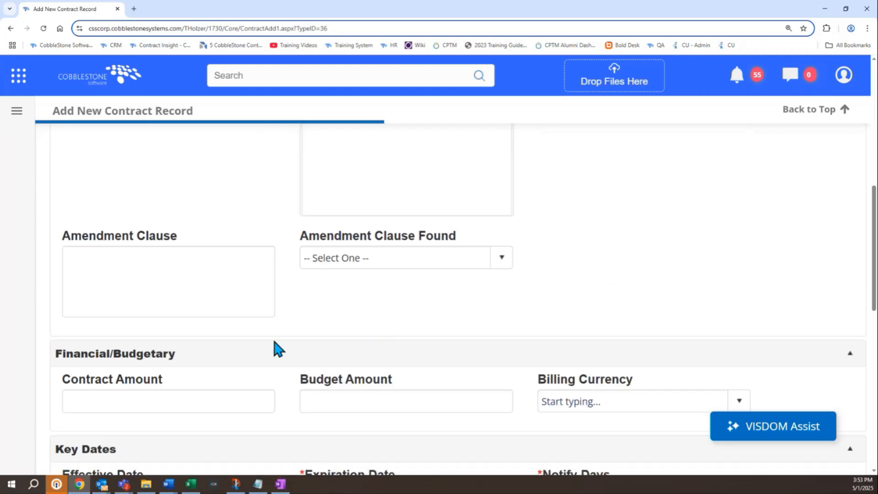
{"action": "left_click", "coordinate": [229, 412]}
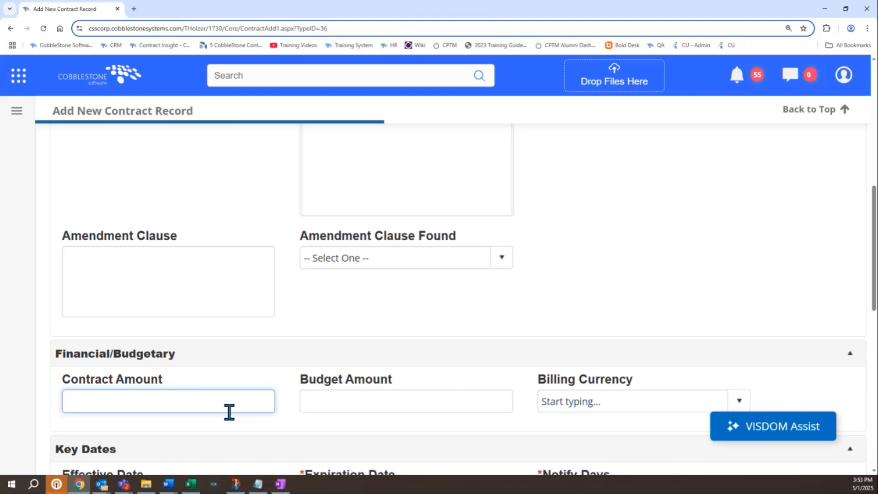
{"action": "type", "text": "1"}
{"action": "key", "text": "BackSpace"}
{"action": "type", "text": "10000"}
{"action": "key", "text": "BackSpace"}
{"action": "type", "text": "1"}
{"action": "key", "text": "BackSpace"}
{"action": "key", "text": "BackSpace"}
{"action": "key", "text": "BackSpace"}
{"action": "key", "text": "BackSpace"}
{"action": "key", "text": "BackSpace"}
{"action": "type", "text": "50000000000000"}
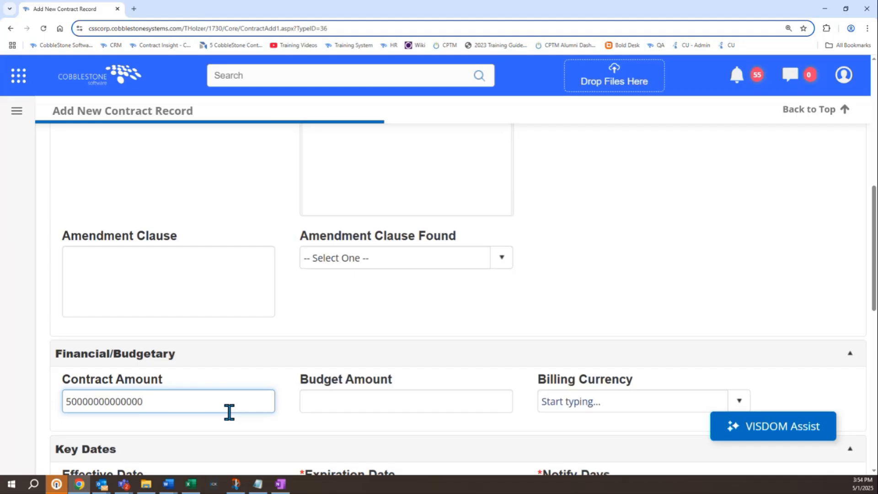
Review the contract type, department and status selected on the new contract form.
{"action": "scroll", "coordinate": [306, 343], "scroll_direction": "up", "scroll_amount": 7}
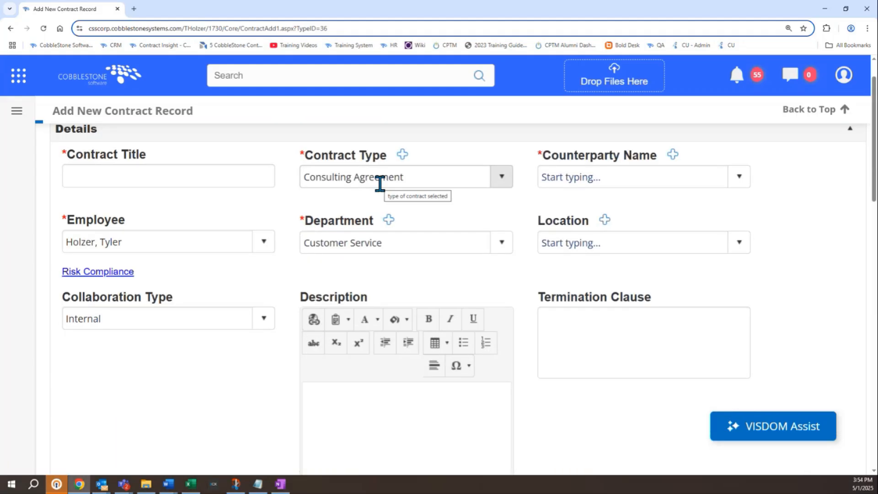
{"action": "scroll", "coordinate": [379, 184], "scroll_direction": "down", "scroll_amount": 10}
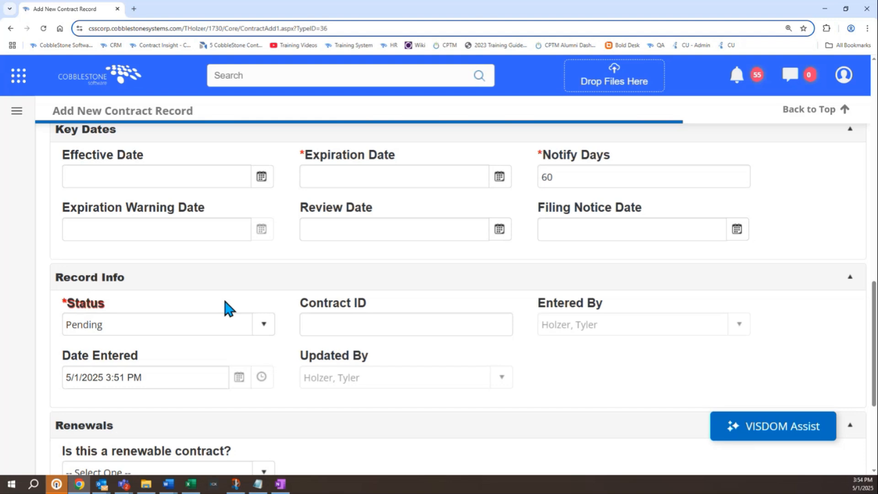
{"action": "scroll", "coordinate": [223, 302], "scroll_direction": "up", "scroll_amount": 10}
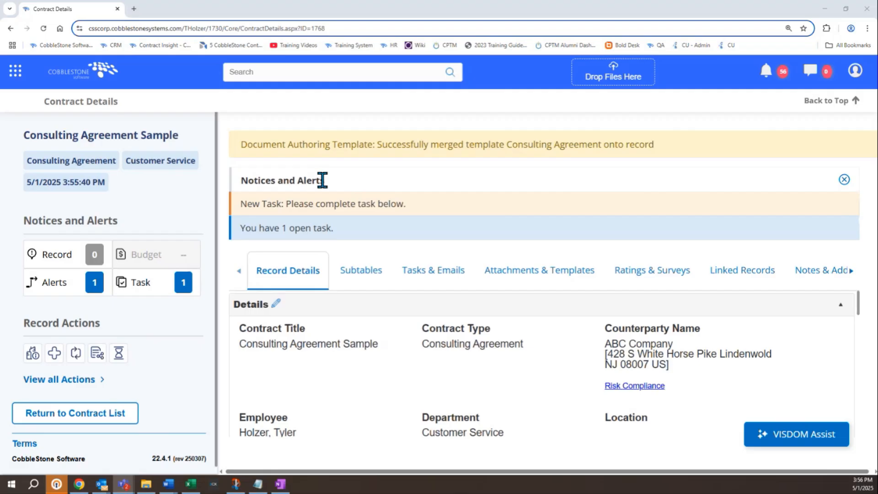
Read the task notices and the document template message on the Consulting Agreement Sample record.
{"action": "triple_click", "coordinate": [323, 228]}
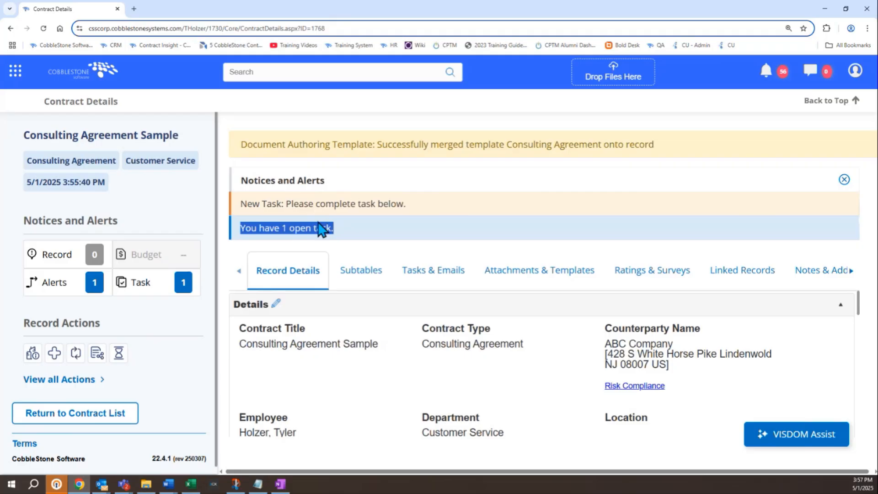
{"action": "triple_click", "coordinate": [304, 204]}
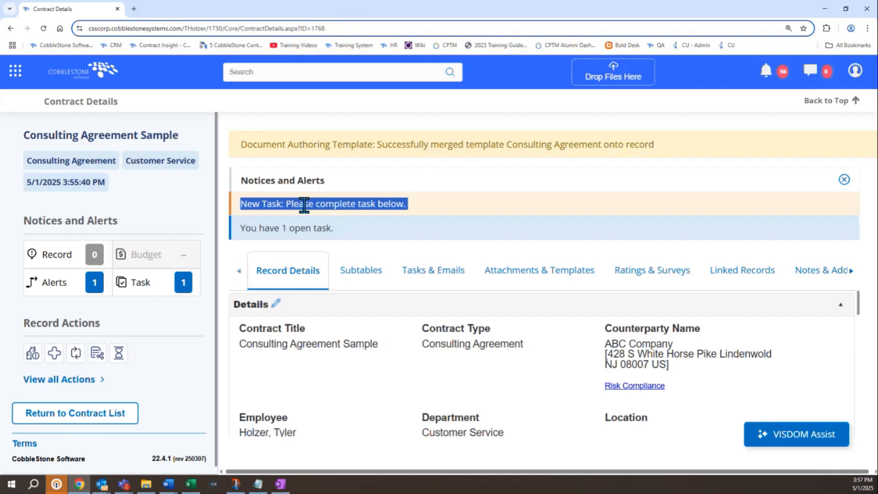
{"action": "triple_click", "coordinate": [310, 227]}
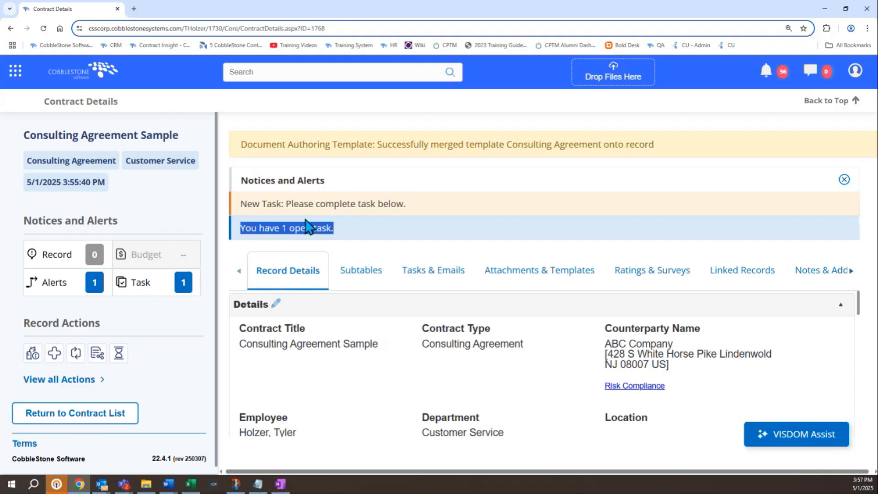
{"action": "triple_click", "coordinate": [297, 205]}
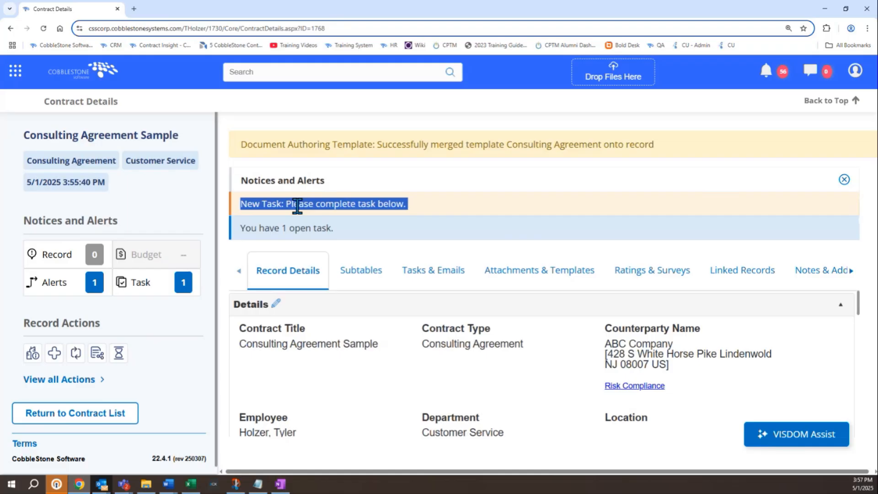
{"action": "triple_click", "coordinate": [325, 143]}
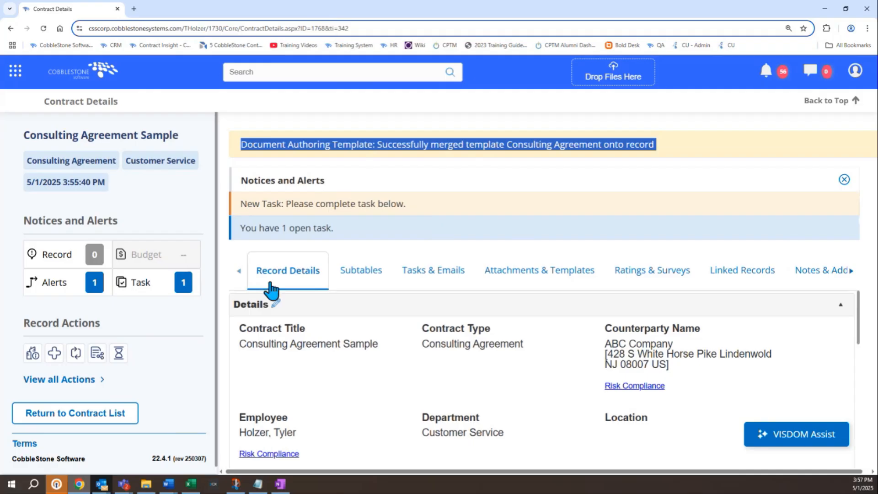
Examine the record's attached files, their workflow notes and the merged document templates section.
{"action": "left_click", "coordinate": [521, 289]}
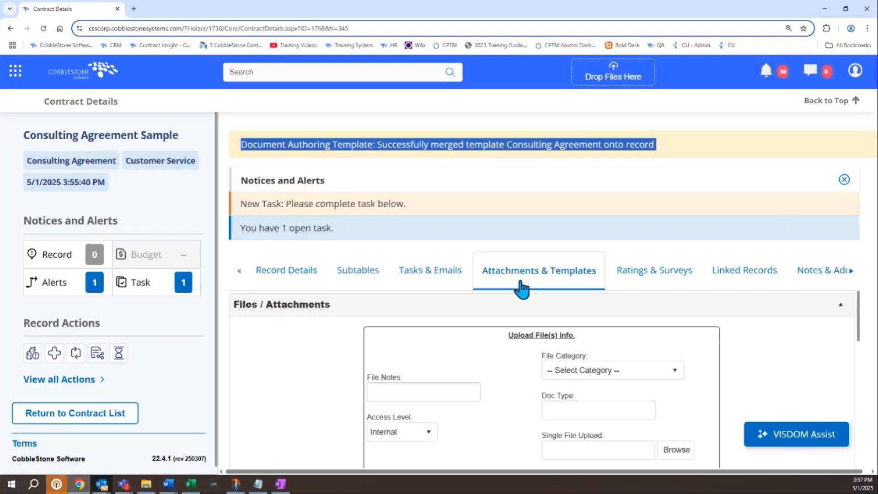
{"action": "scroll", "coordinate": [521, 289], "scroll_direction": "down", "scroll_amount": 1}
{"action": "scroll", "coordinate": [516, 337], "scroll_direction": "down", "scroll_amount": 3}
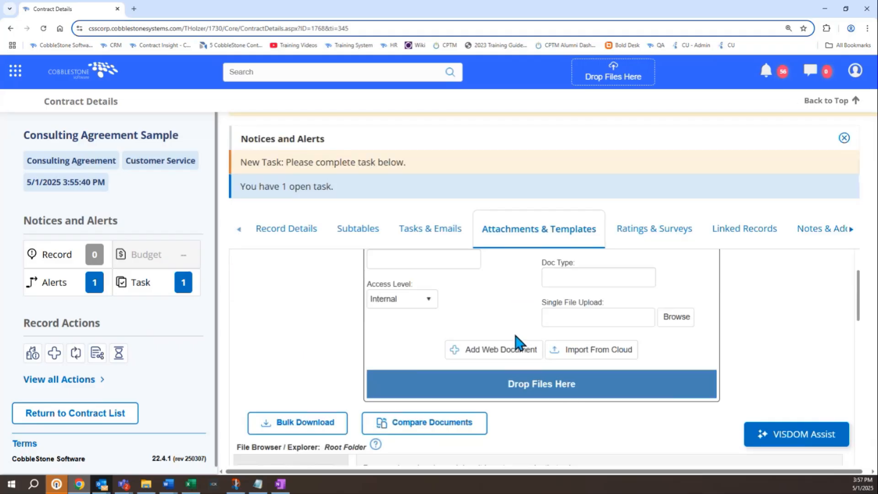
{"action": "scroll", "coordinate": [517, 342], "scroll_direction": "down", "scroll_amount": 4}
{"action": "scroll", "coordinate": [512, 330], "scroll_direction": "down", "scroll_amount": 1}
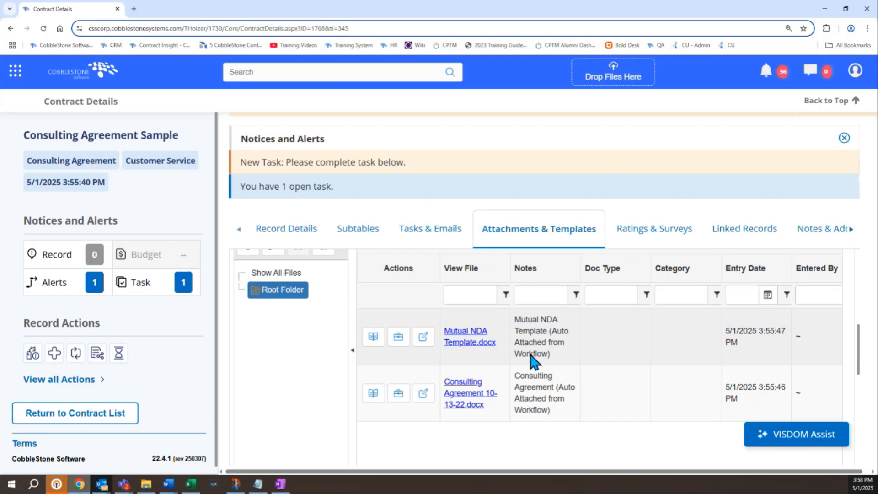
{"action": "scroll", "coordinate": [352, 359], "scroll_direction": "down", "scroll_amount": 4}
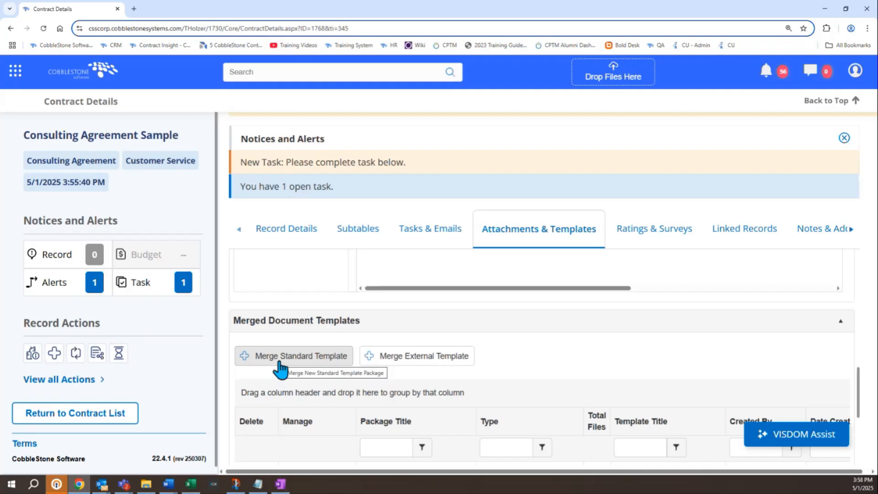
{"action": "scroll", "coordinate": [267, 343], "scroll_direction": "up", "scroll_amount": 4}
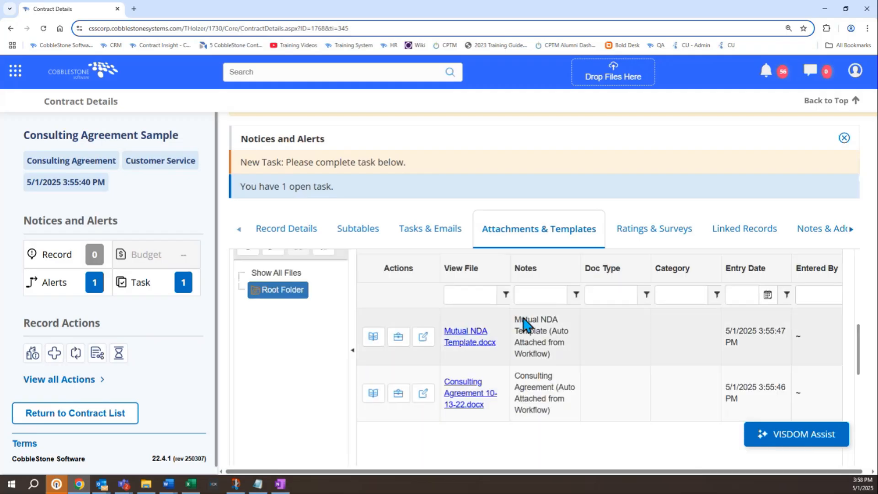
{"action": "left_click", "coordinate": [557, 351]}
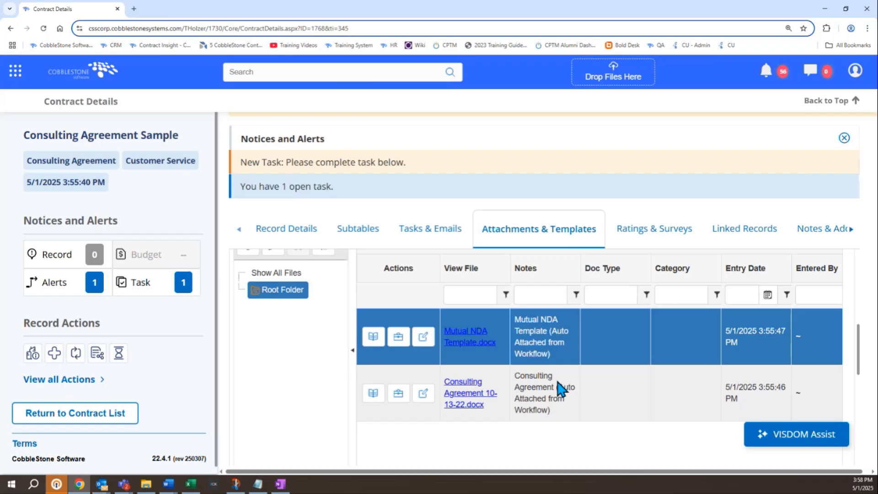
Inspect the Prepare for Review task in the record's tasks and workflows, and open the alerts list.
{"action": "left_click", "coordinate": [441, 239]}
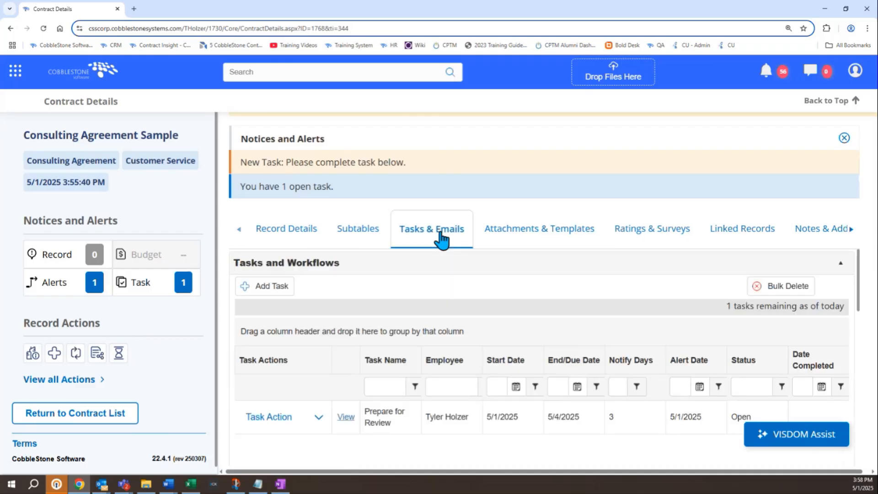
{"action": "triple_click", "coordinate": [295, 267]}
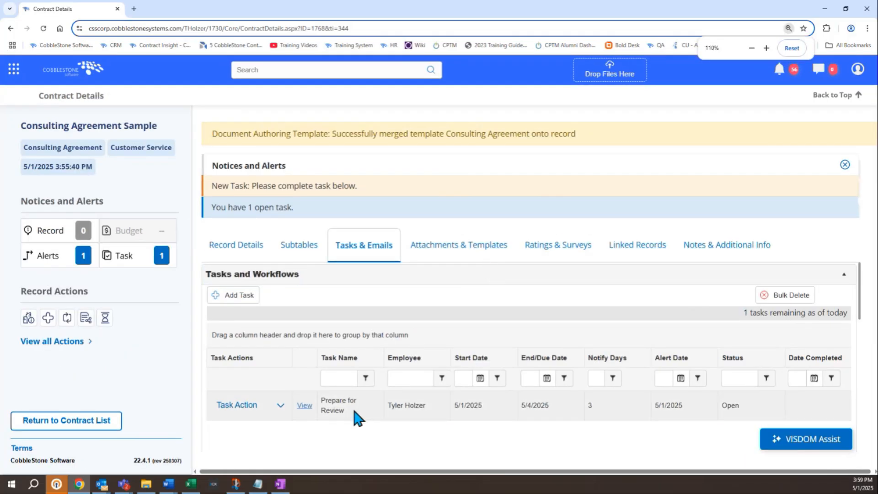
{"action": "left_click", "coordinate": [353, 408]}
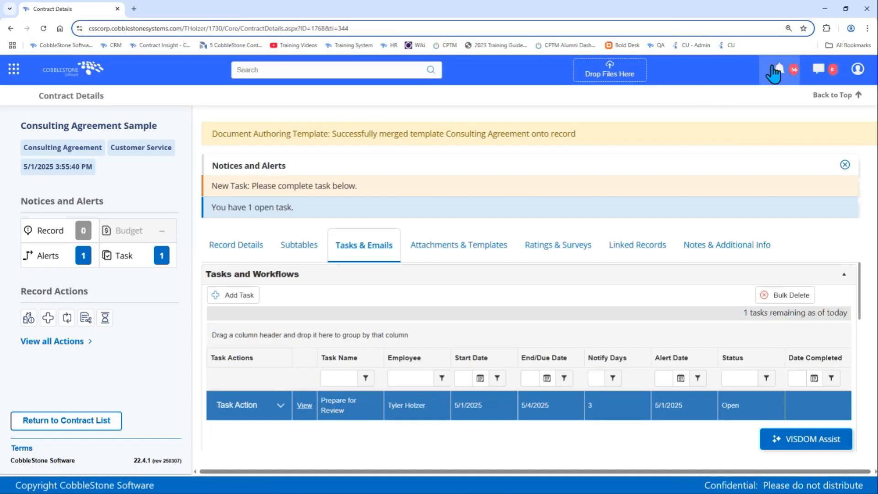
{"action": "left_click", "coordinate": [777, 69]}
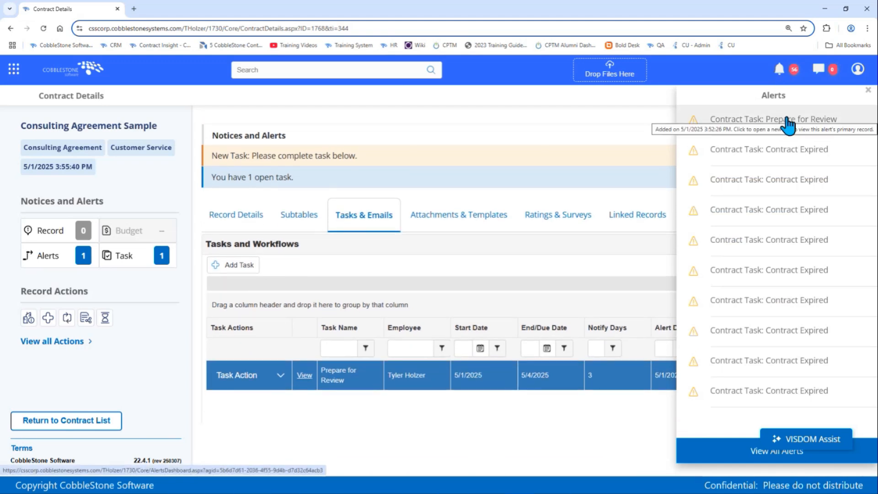
Read the instructions in the Prepare for Review task's details, and return to the contract record.
{"action": "left_click", "coordinate": [454, 134]}
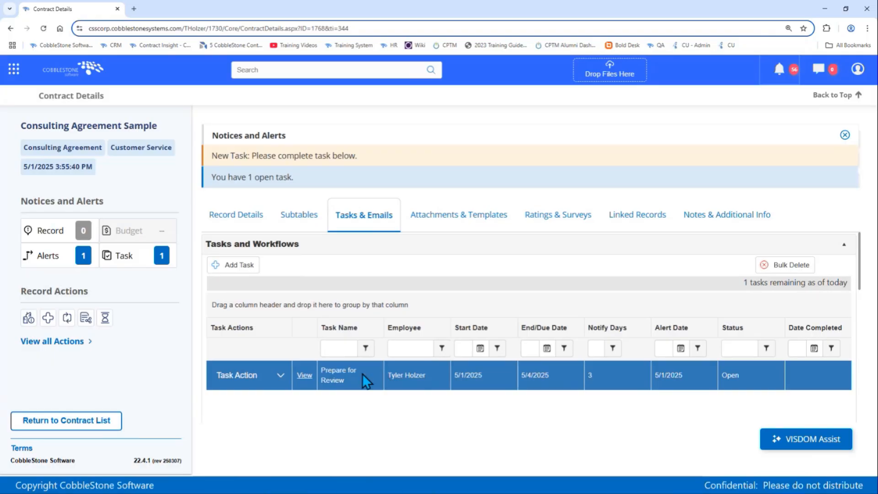
{"action": "left_click", "coordinate": [304, 379]}
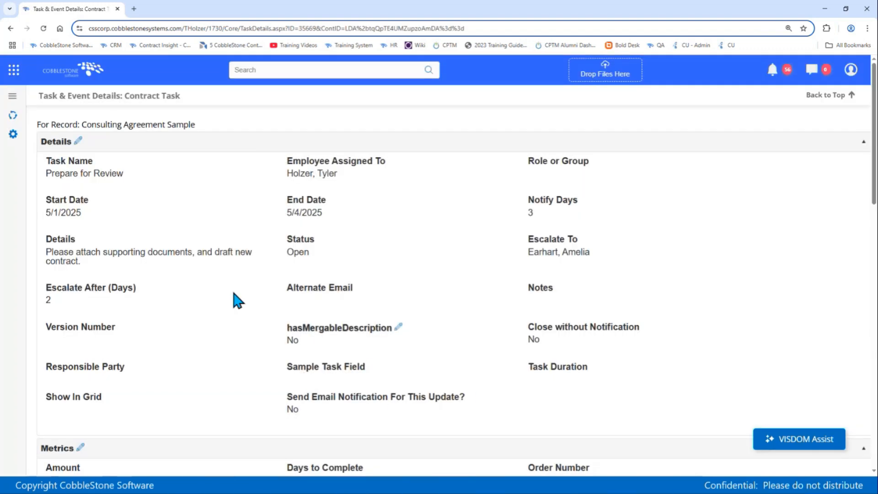
{"action": "left_click_drag", "start_coordinate": [48, 254], "coordinate": [82, 263]}
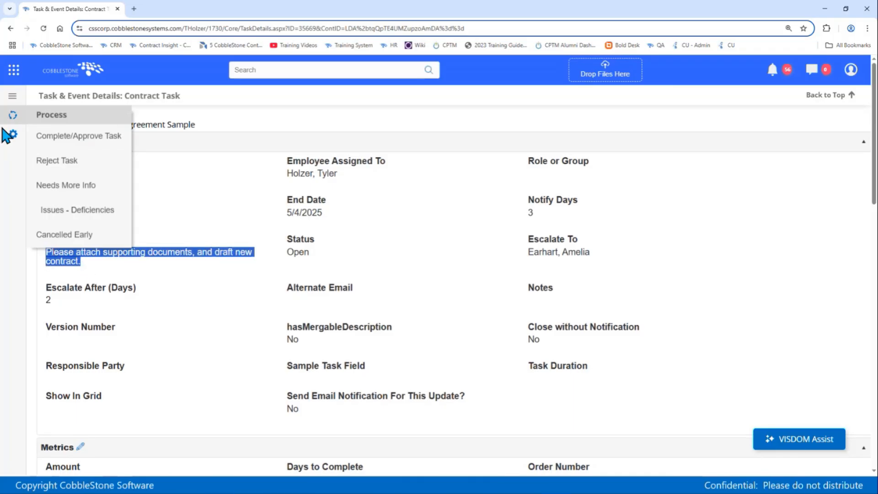
{"action": "mouse_move", "coordinate": [12, 135]}
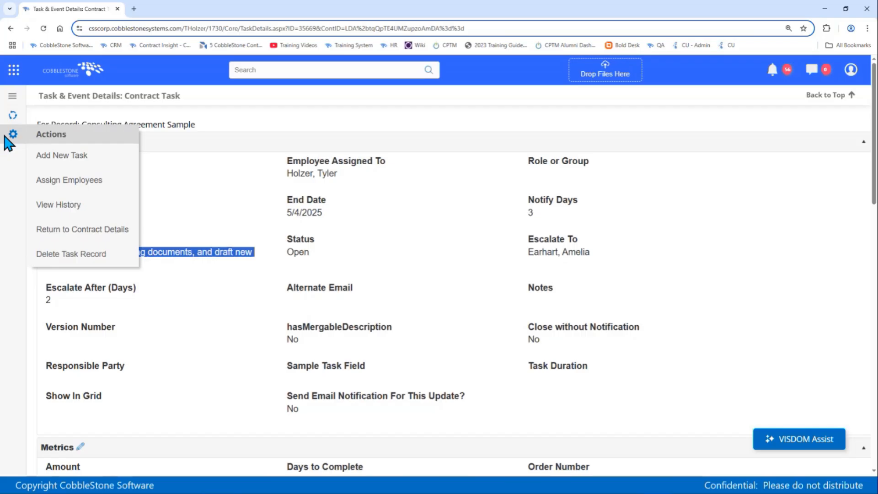
{"action": "left_click", "coordinate": [84, 230]}
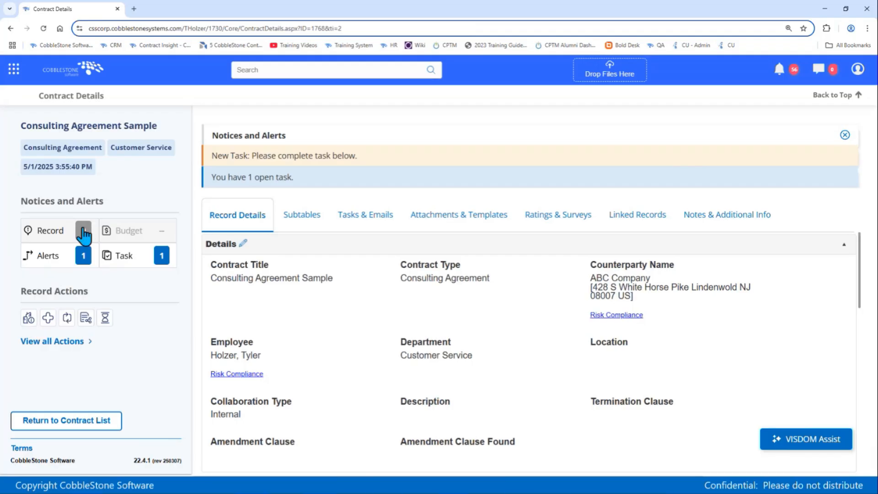
Approve the open Prepare for Review task in the record's tasks and workflows, and confirm the approval.
{"action": "left_click", "coordinate": [342, 216]}
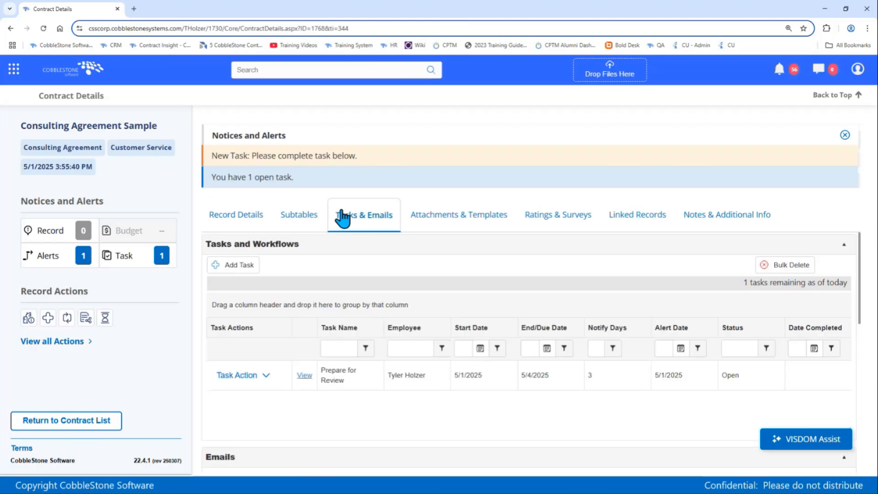
{"action": "left_click", "coordinate": [354, 384]}
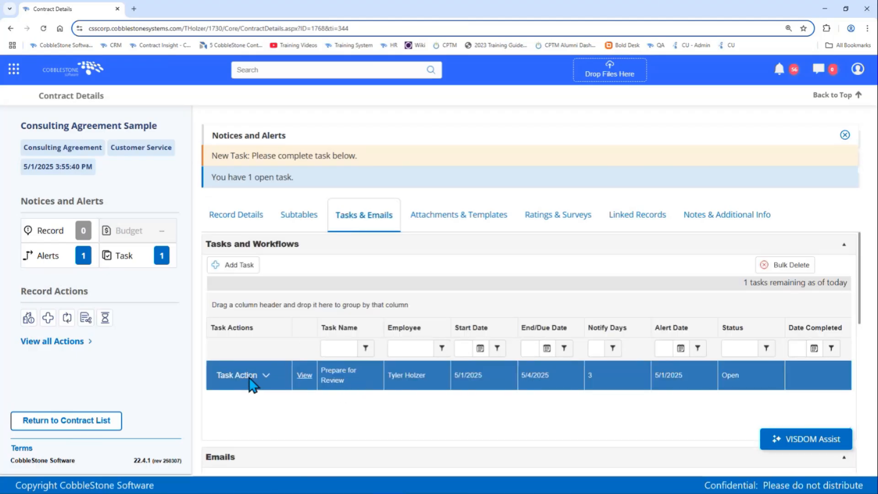
{"action": "left_click", "coordinate": [249, 378]}
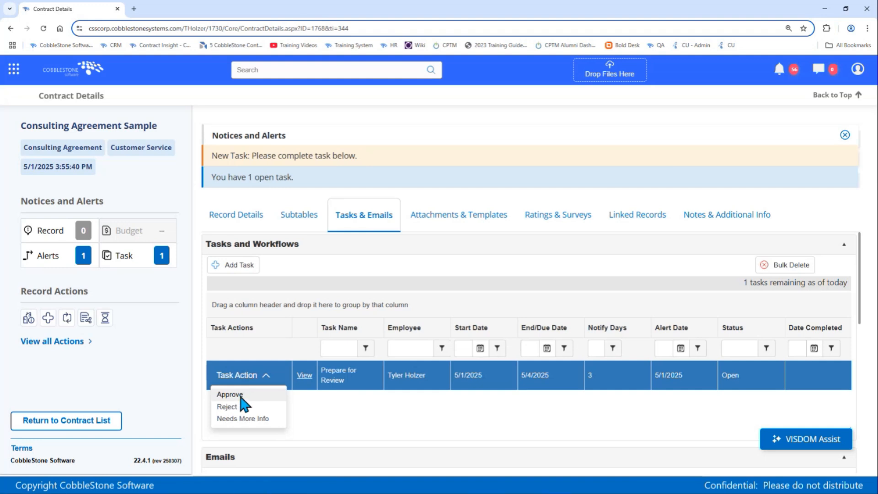
{"action": "left_click", "coordinate": [244, 394]}
{"action": "left_click", "coordinate": [356, 255]}
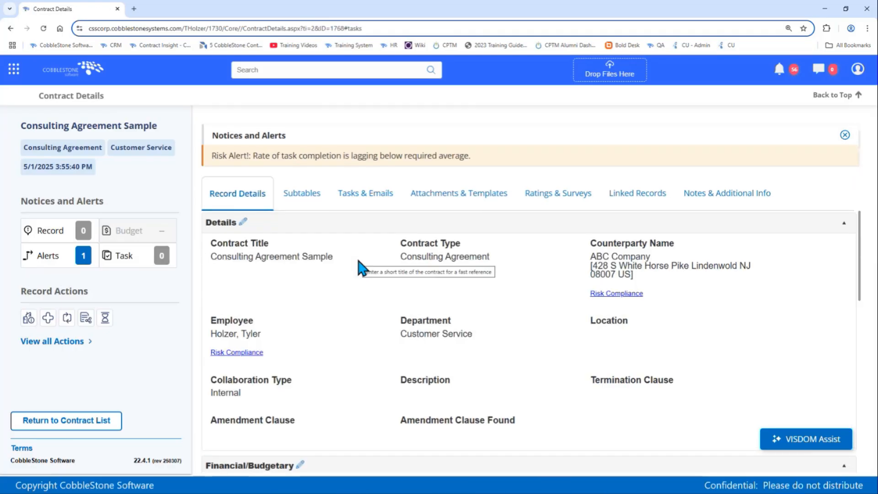
Check the record's status information, then examine the Prepare for Review and Legal Review entries in its workflow tasks.
{"action": "scroll", "coordinate": [359, 263], "scroll_direction": "down", "scroll_amount": 8}
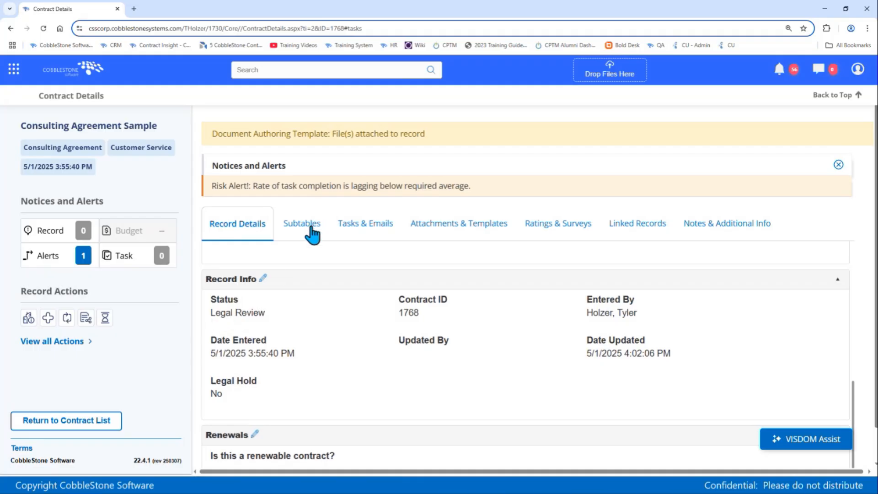
{"action": "left_click", "coordinate": [377, 230]}
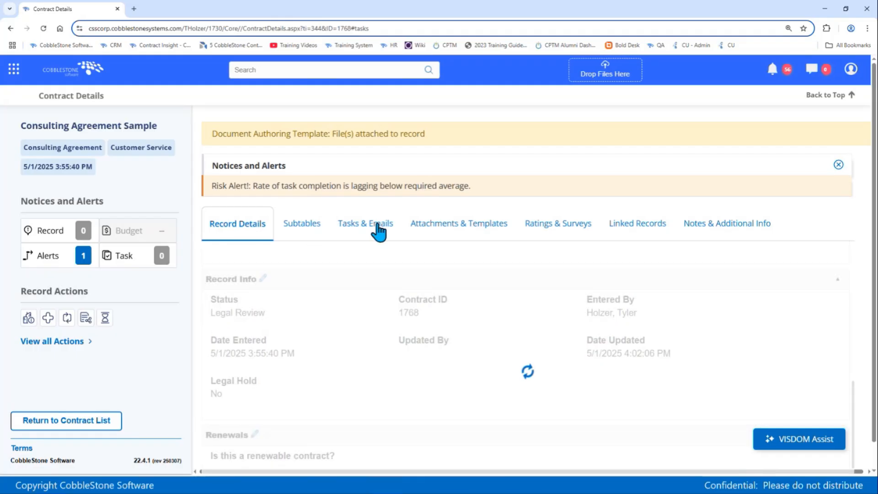
{"action": "left_click", "coordinate": [838, 166]}
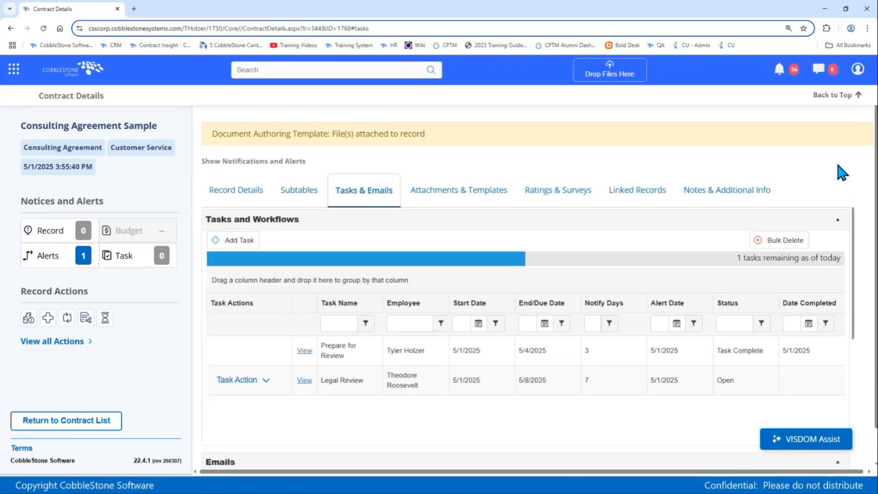
{"action": "left_click", "coordinate": [339, 389]}
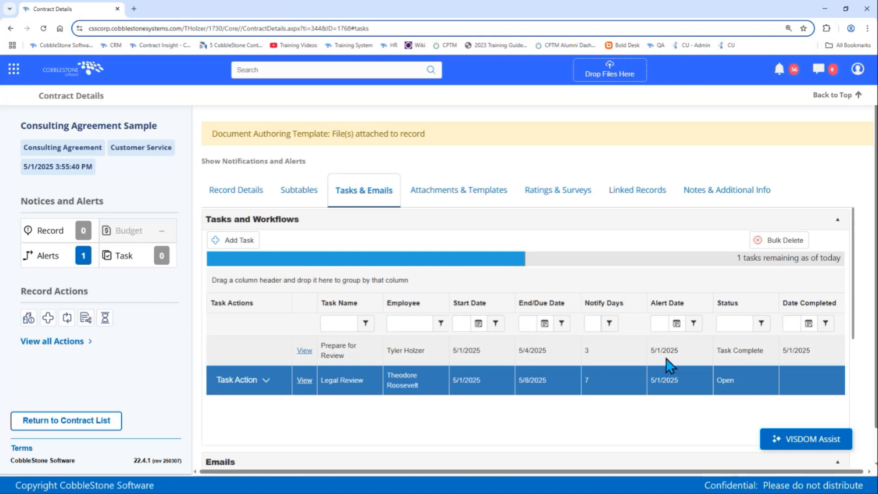
{"action": "left_click", "coordinate": [733, 348]}
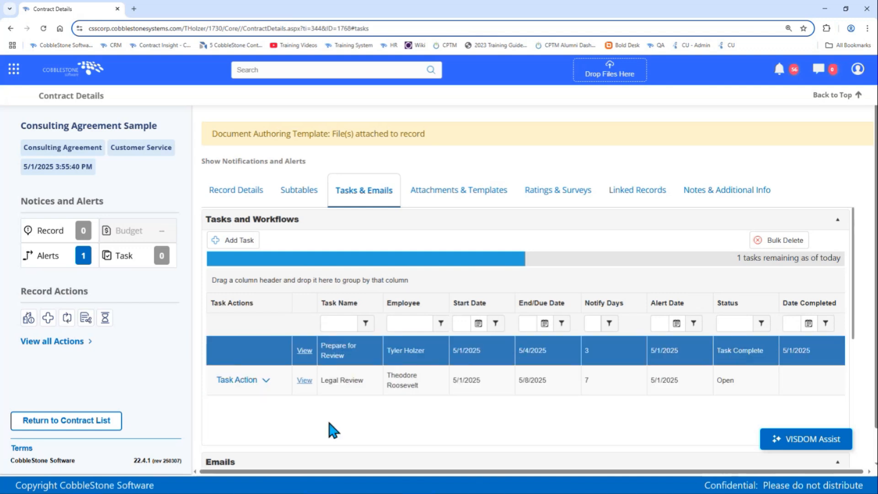
Approve the Legal Review task on the Consulting Agreement Sample record and confirm the approval.
{"action": "left_click", "coordinate": [251, 383]}
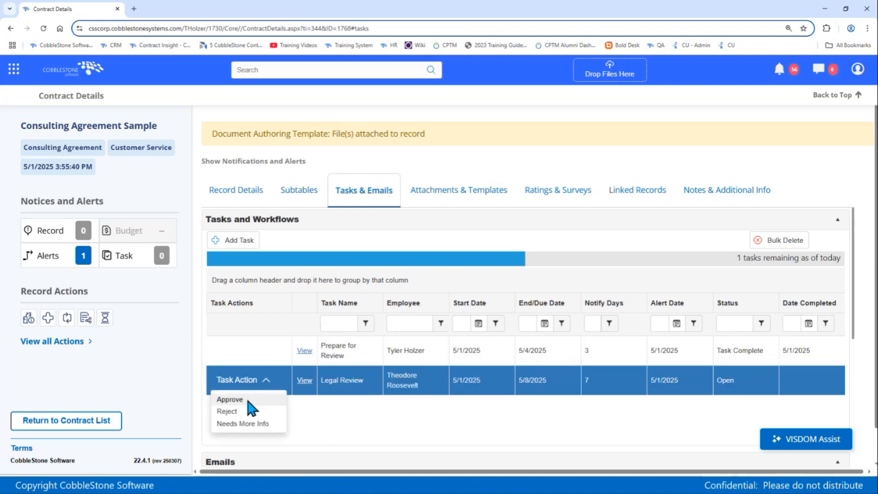
{"action": "left_click", "coordinate": [246, 398]}
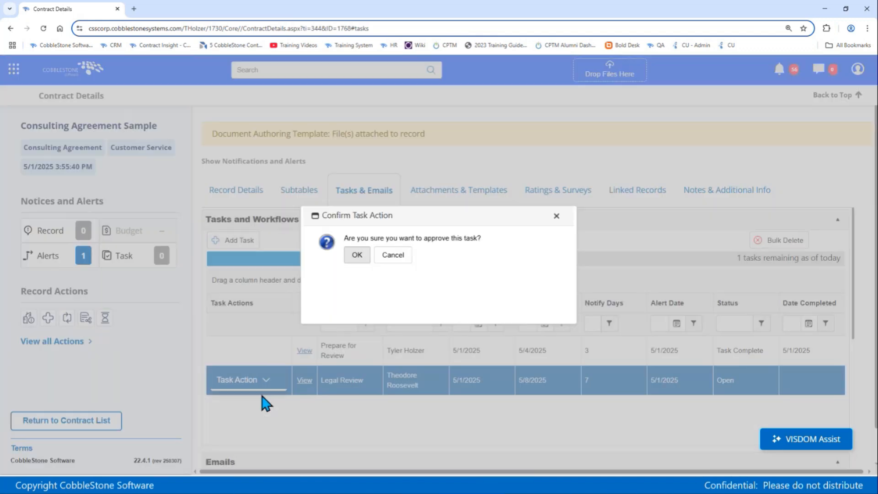
{"action": "left_click", "coordinate": [357, 256]}
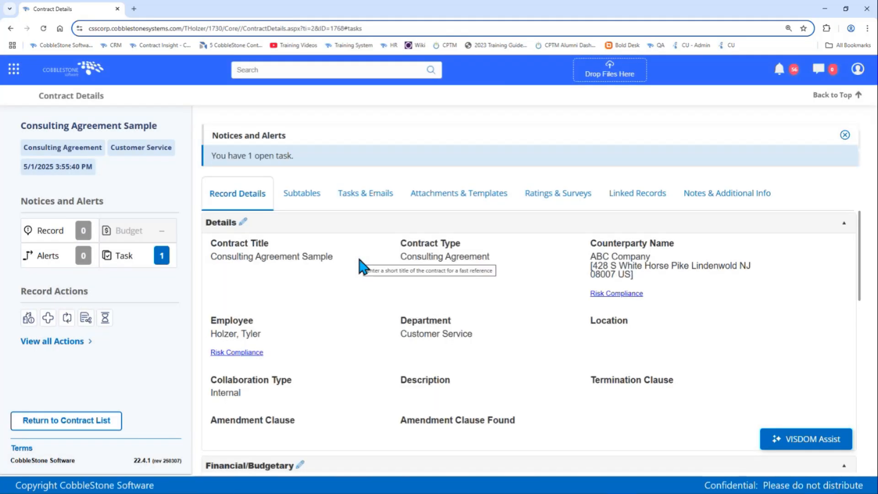
Examine the available actions for the Counterparty Review task, and review the assignees of the Prepare for Review and Legal Review tasks.
{"action": "left_click", "coordinate": [366, 196]}
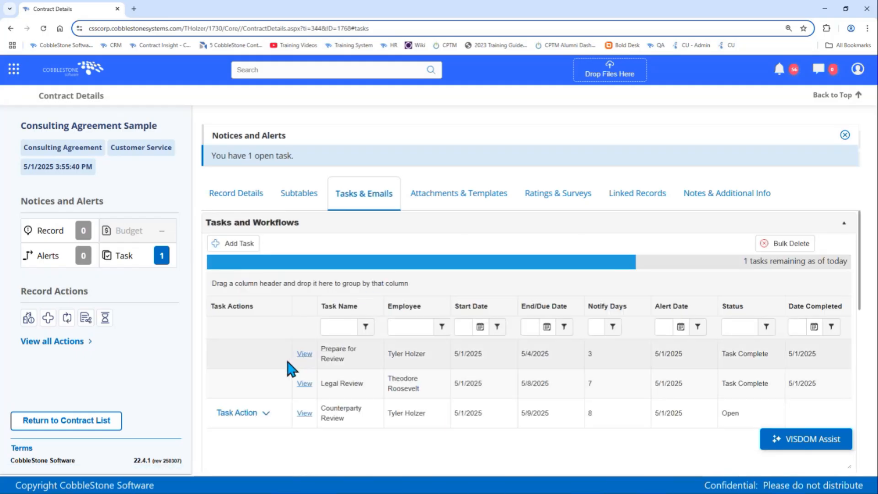
{"action": "left_click", "coordinate": [264, 414]}
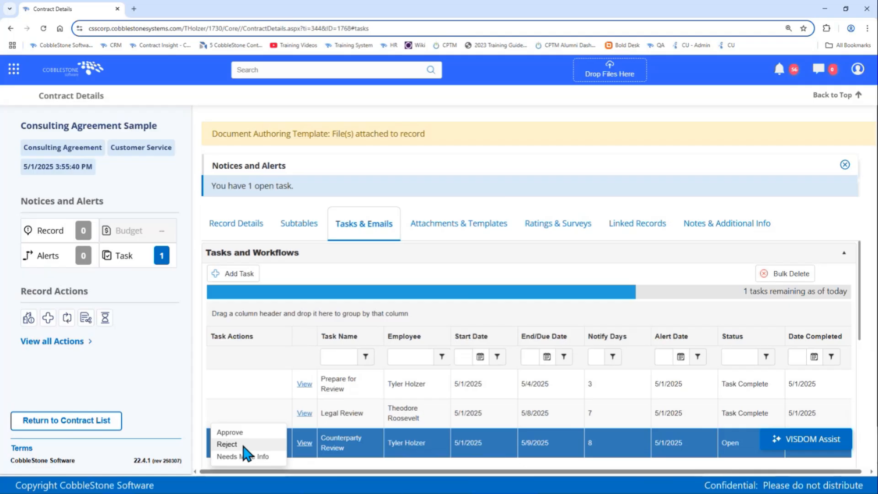
{"action": "left_click", "coordinate": [322, 418]}
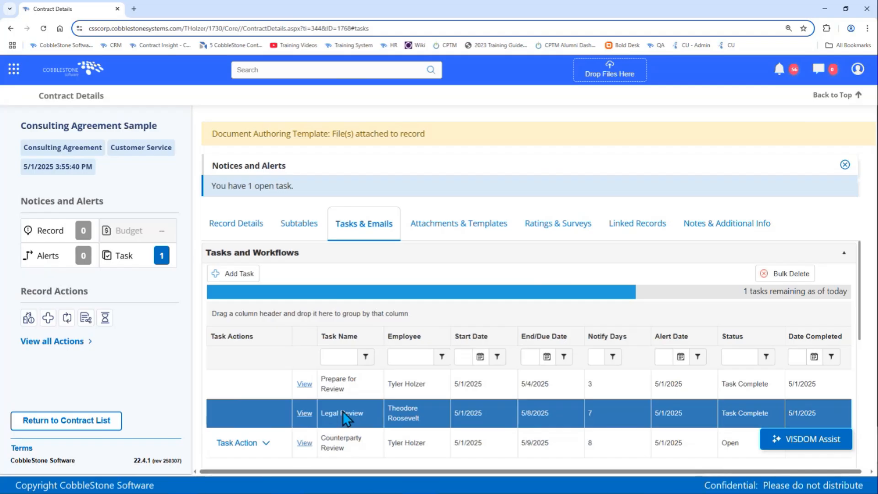
{"action": "left_click", "coordinate": [238, 447]}
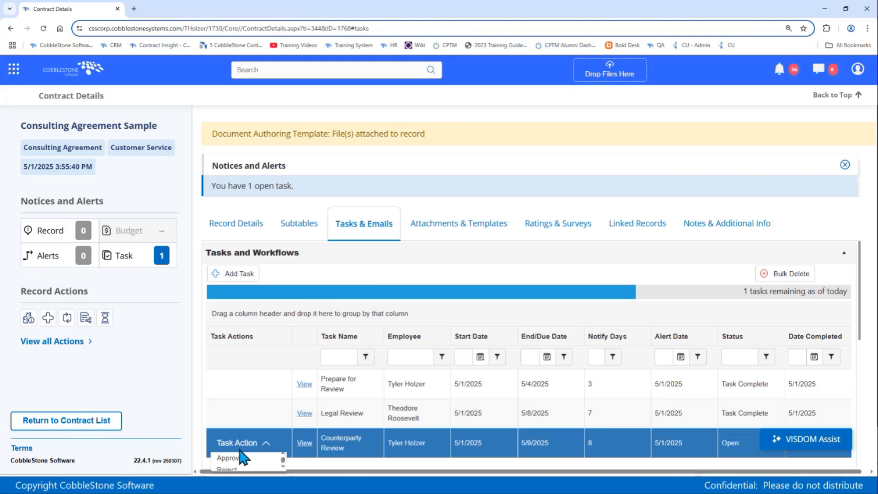
{"action": "scroll", "coordinate": [248, 438], "scroll_direction": "down", "scroll_amount": 1}
{"action": "left_click", "coordinate": [243, 396]}
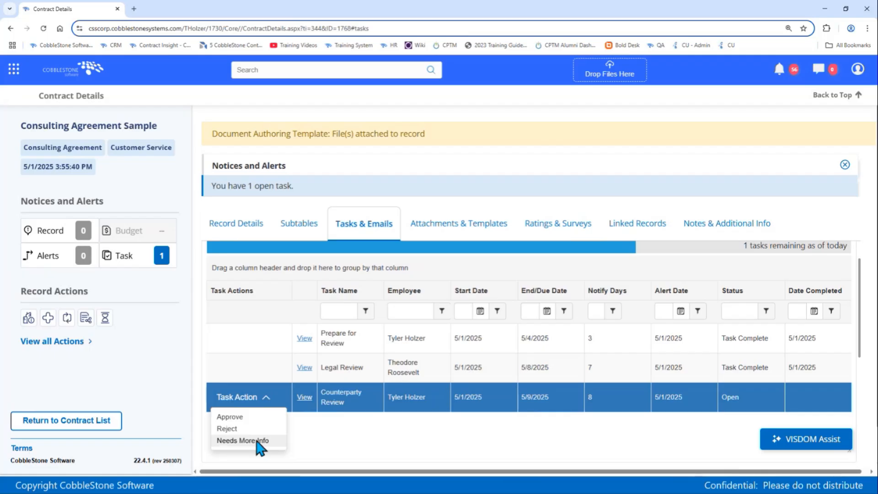
{"action": "left_click", "coordinate": [417, 349]}
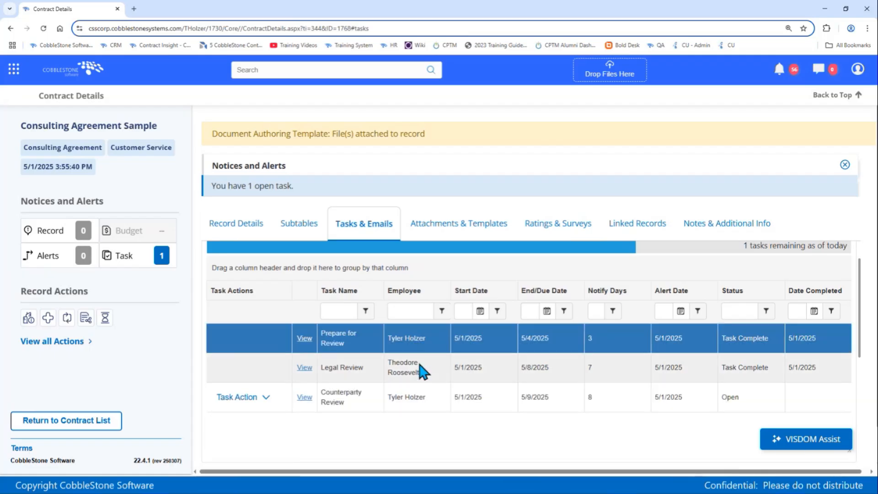
{"action": "left_click", "coordinate": [420, 369]}
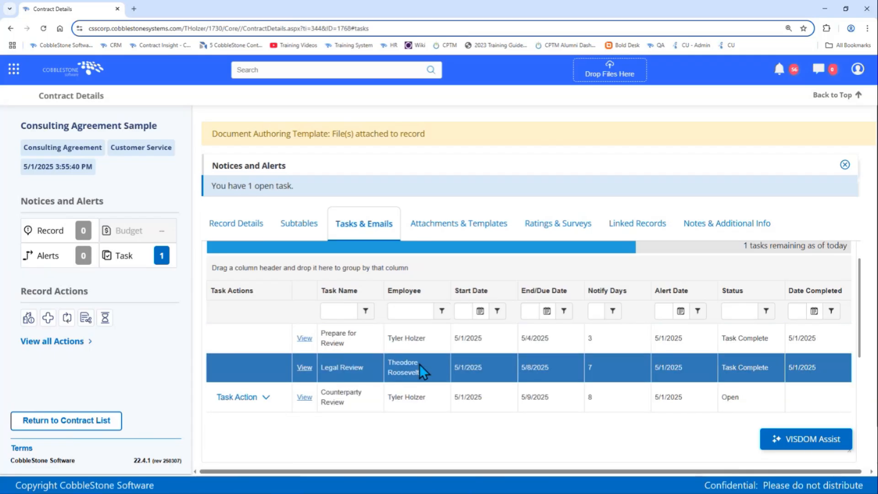